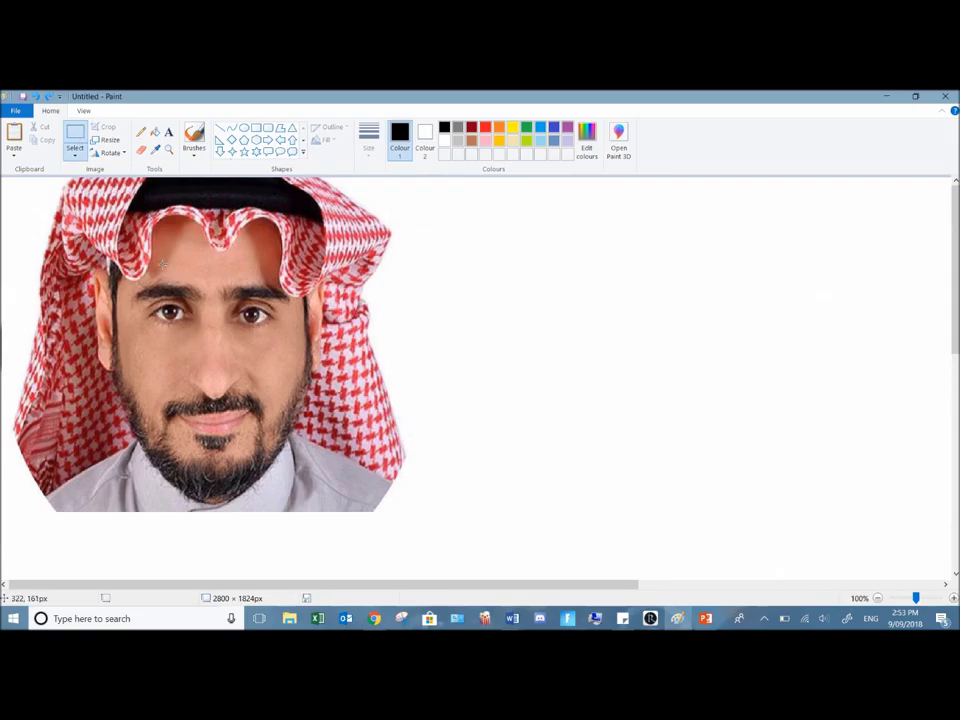
Step: Move both eyebrows out of the portrait as rectangular pieces, about 123 × 31 px and 127 × 29 px, onto the blank canvas beside it
drag(132, 273, 203, 298)
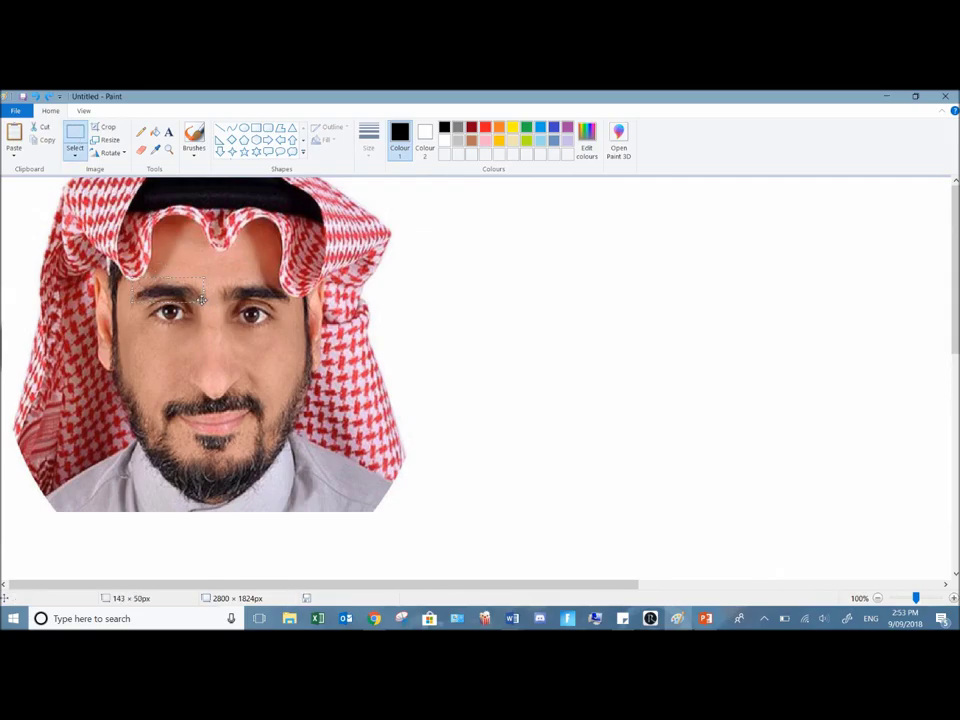
click(141, 285)
drag(133, 284, 563, 341)
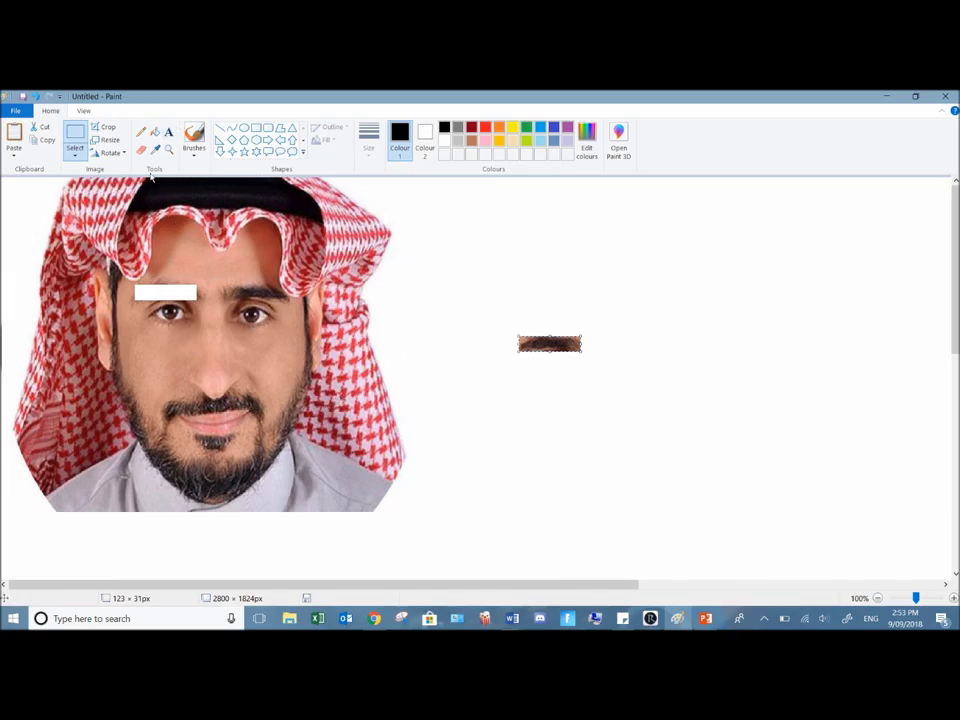
click(168, 218)
drag(201, 280, 623, 293)
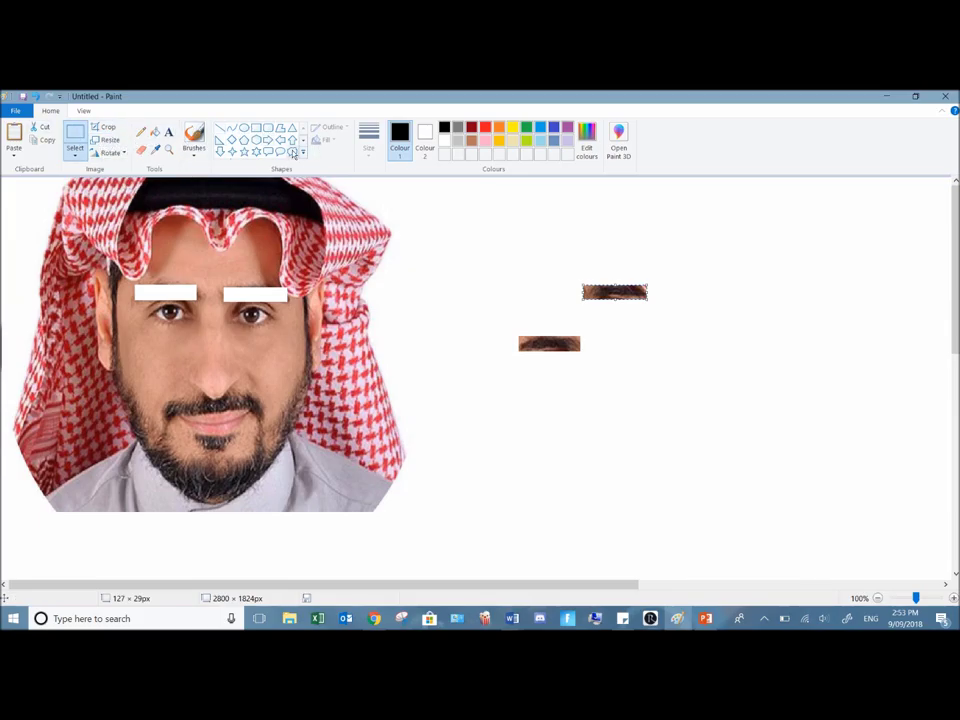
Step: Rotate the second eyebrow piece 90° right, stand it on the other piece's left end, and paste a copy directly below it
click(121, 153)
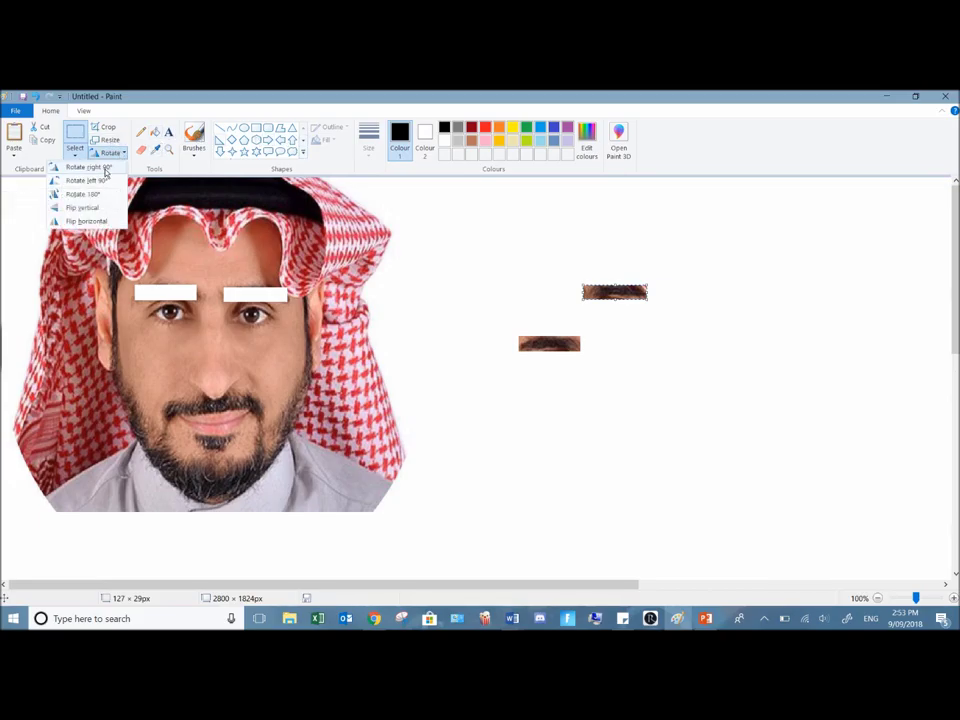
click(105, 168)
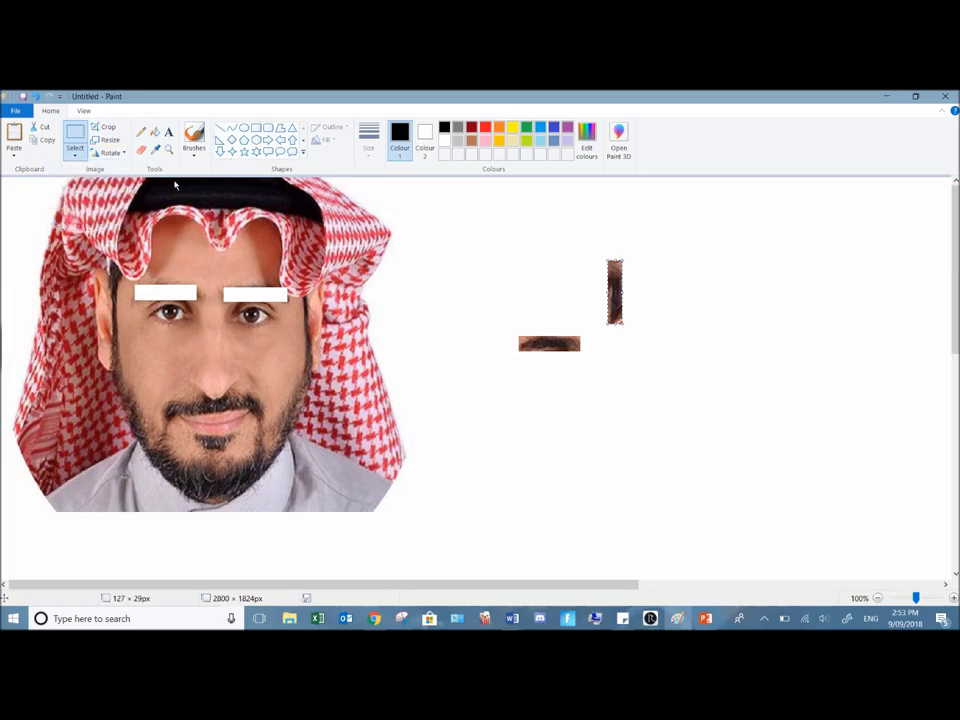
drag(615, 291, 522, 318)
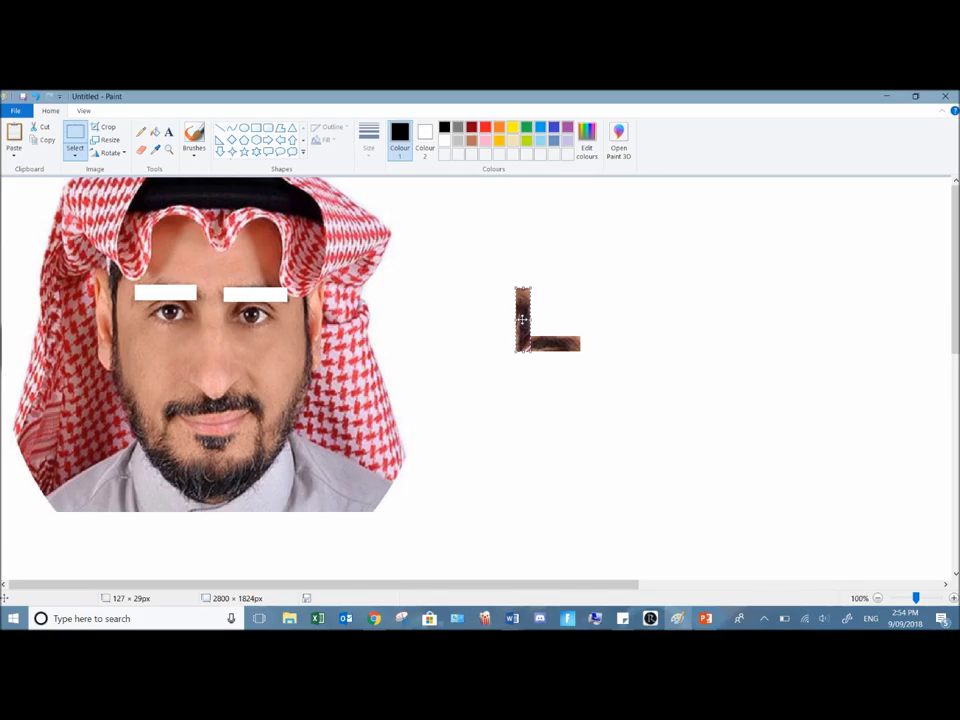
key(ctrl+v)
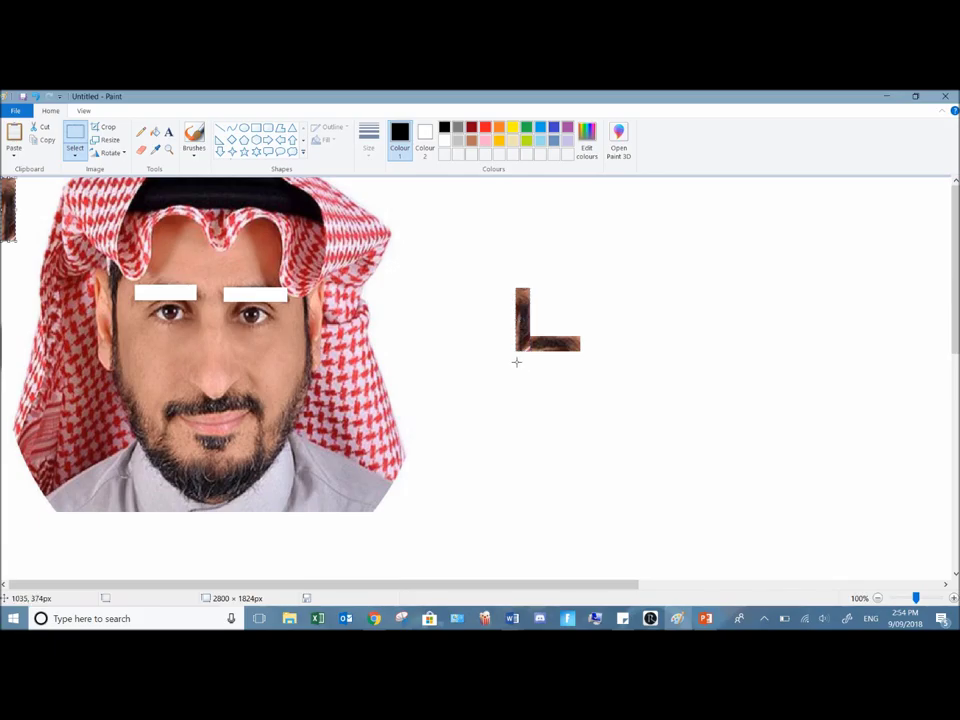
mouse_move(6, 203)
mouse_down()
mouse_move(503, 376)
mouse_move(520, 366)
mouse_up()
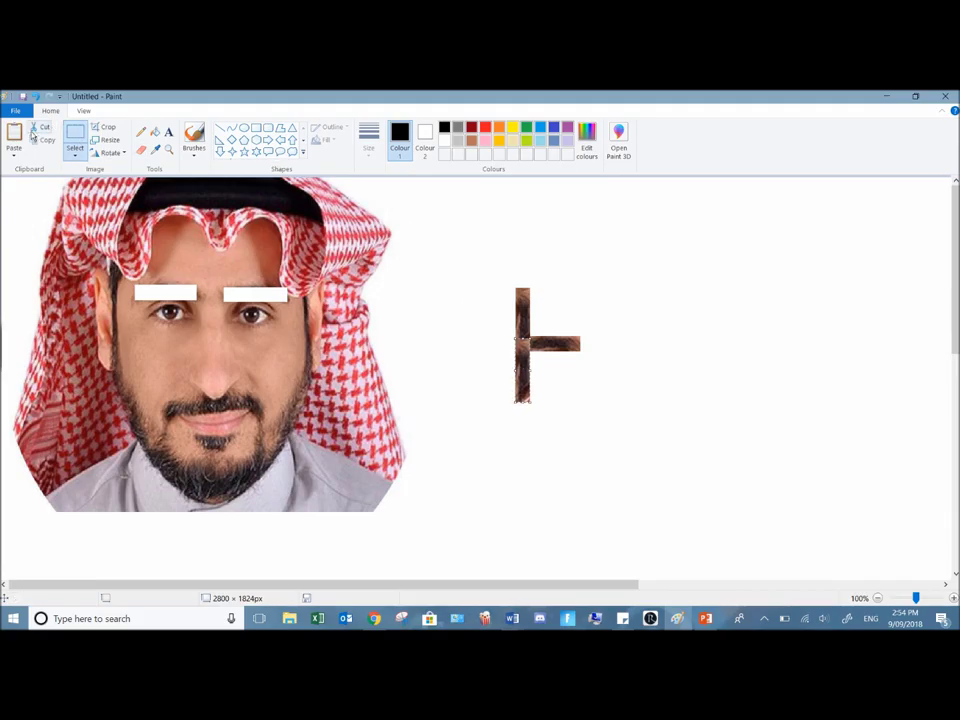
Step: Paste another copy of the upright eyebrow strip, rotate it 90° left, and join it to the vertical bar's left side to form a cross
click(41, 140)
click(14, 140)
drag(5, 218, 424, 356)
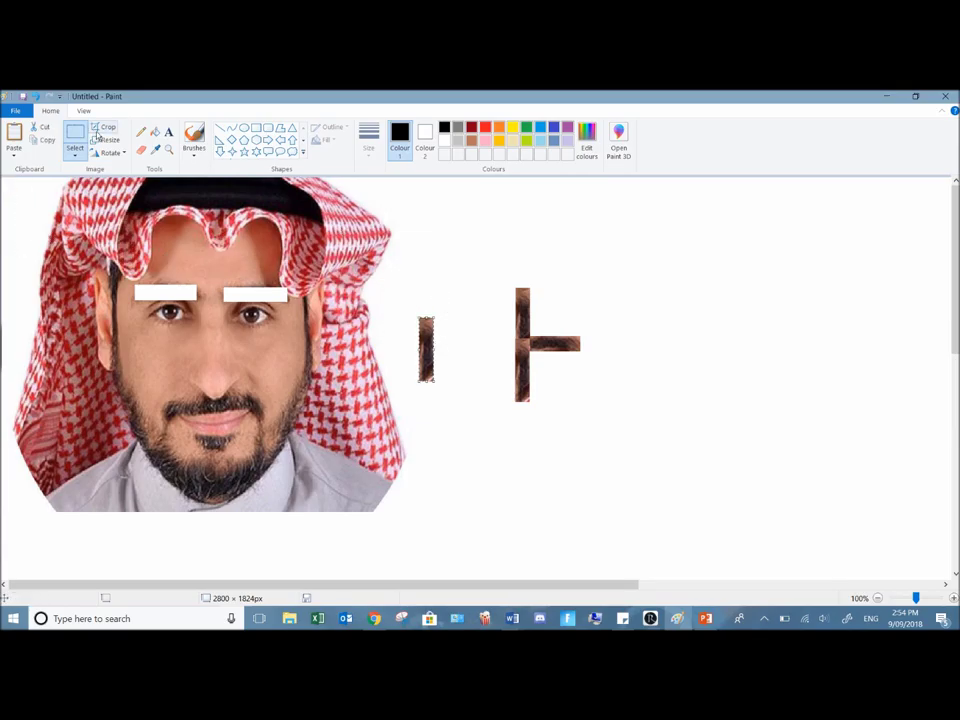
click(118, 153)
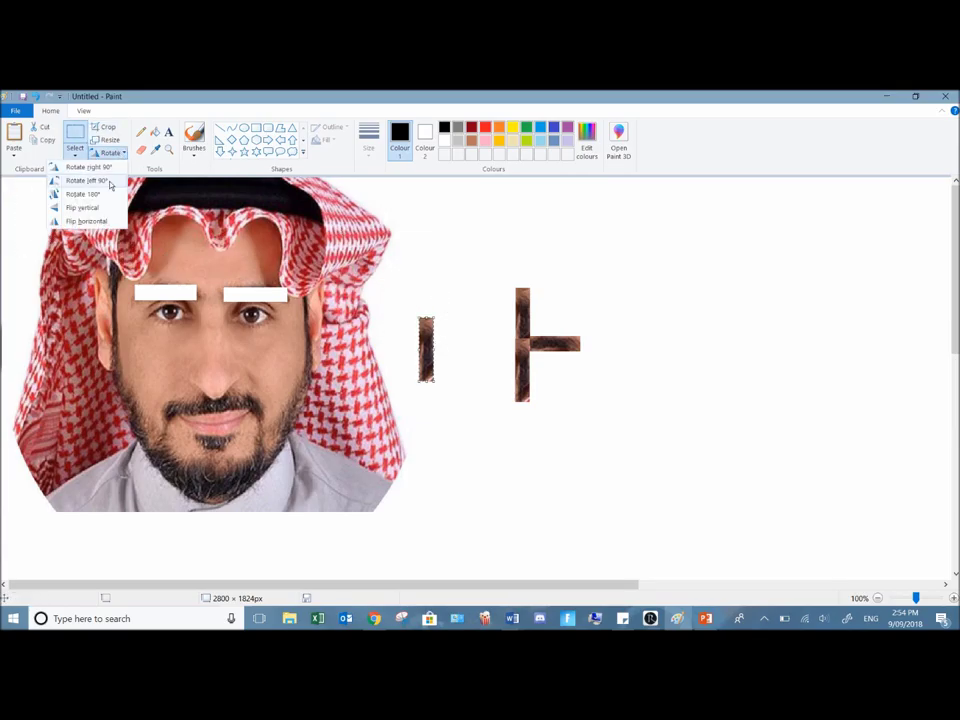
click(95, 183)
drag(424, 346, 489, 343)
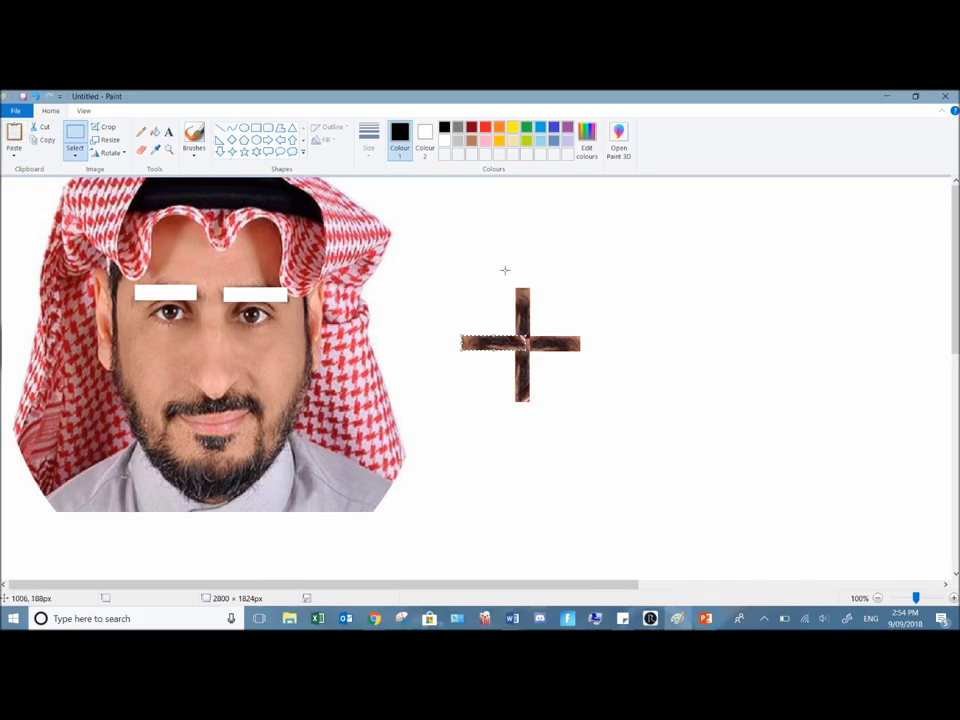
Step: Add a strip rotated 90° right pointing rightward from the cross's upper end, and an upright strip hanging from its right end
key(ctrl+v)
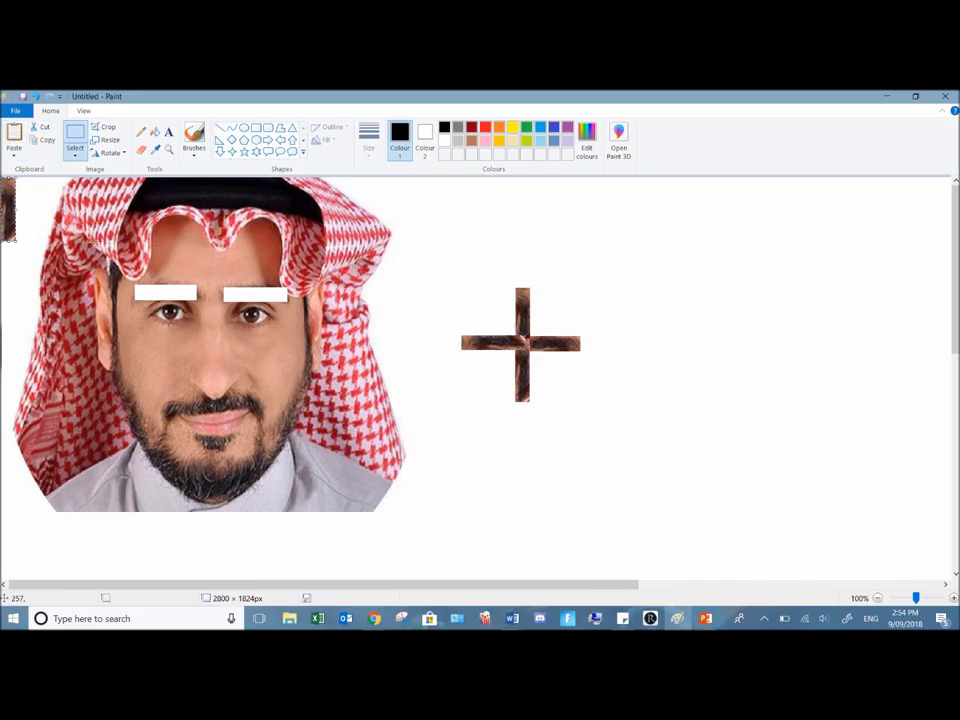
drag(14, 182, 599, 252)
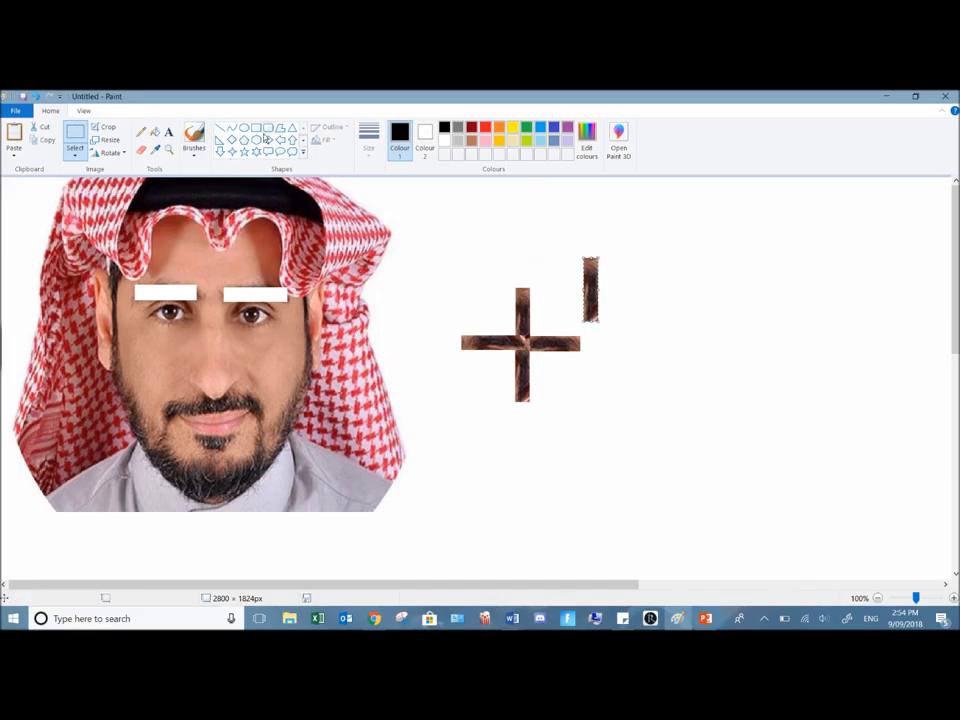
click(110, 152)
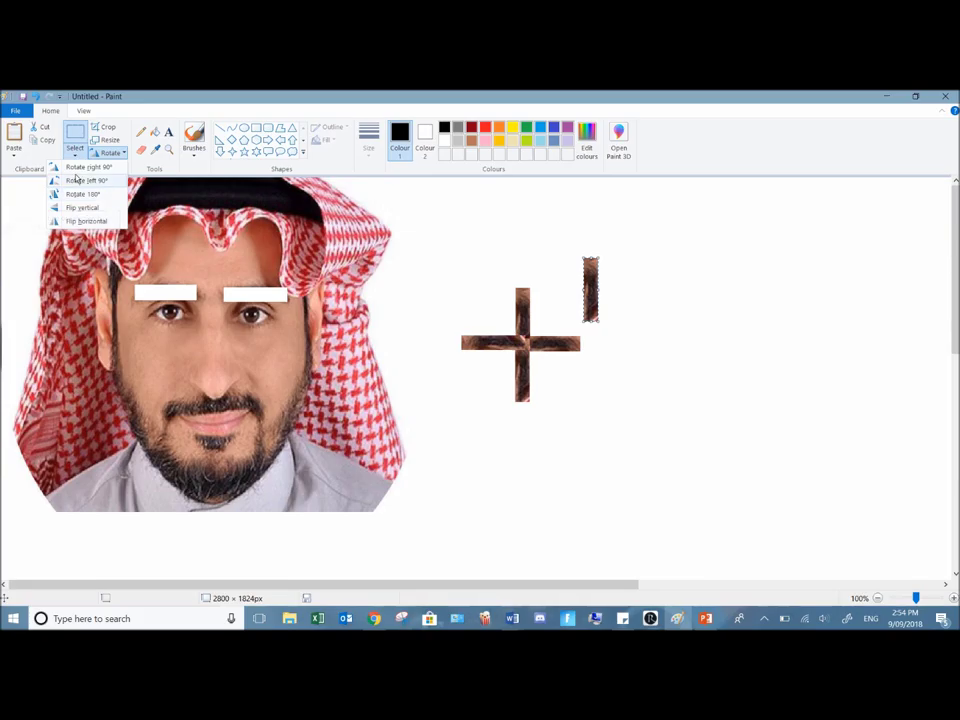
click(116, 168)
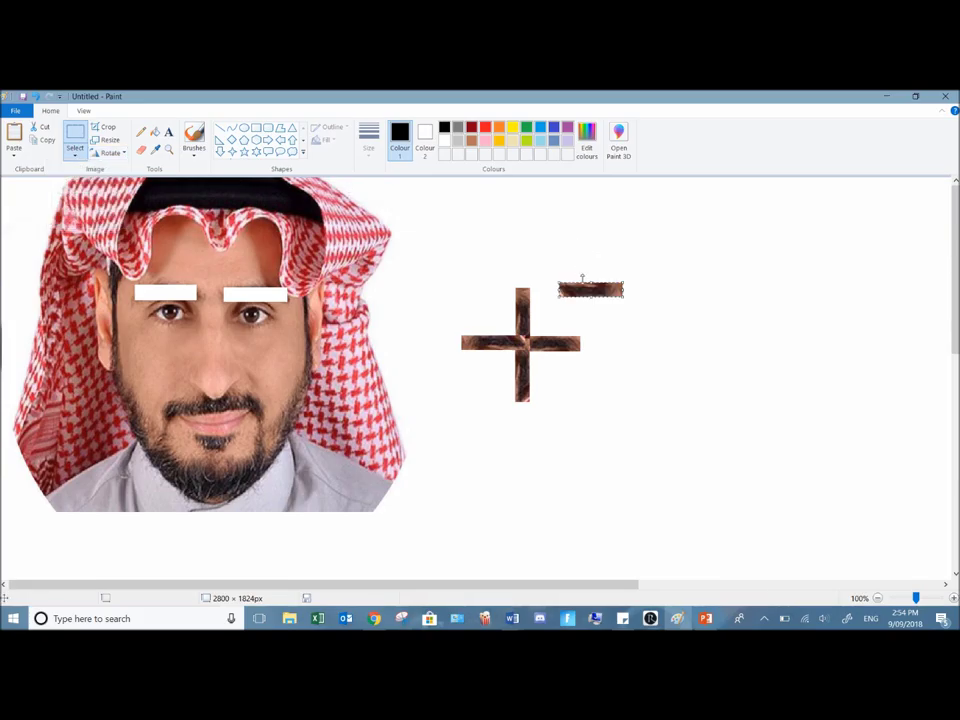
drag(580, 286, 536, 291)
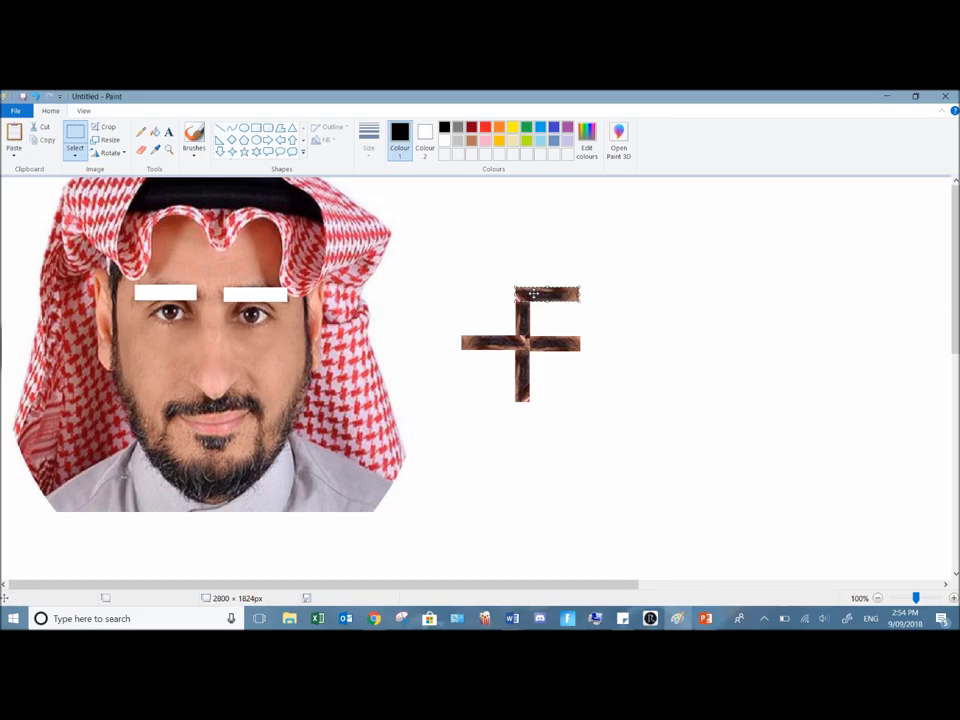
key(ctrl+v)
drag(10, 205, 574, 365)
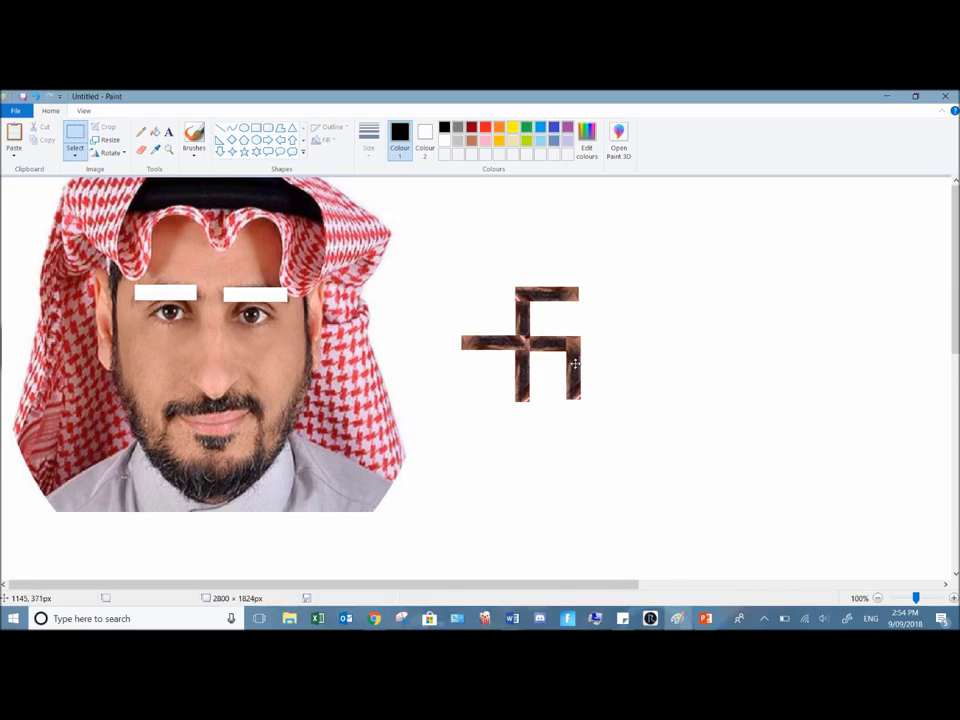
Step: Add a strip rotated 90° left pointing leftward from the cross's lower end, and an upright strip rising from its left end
key(ctrl+v)
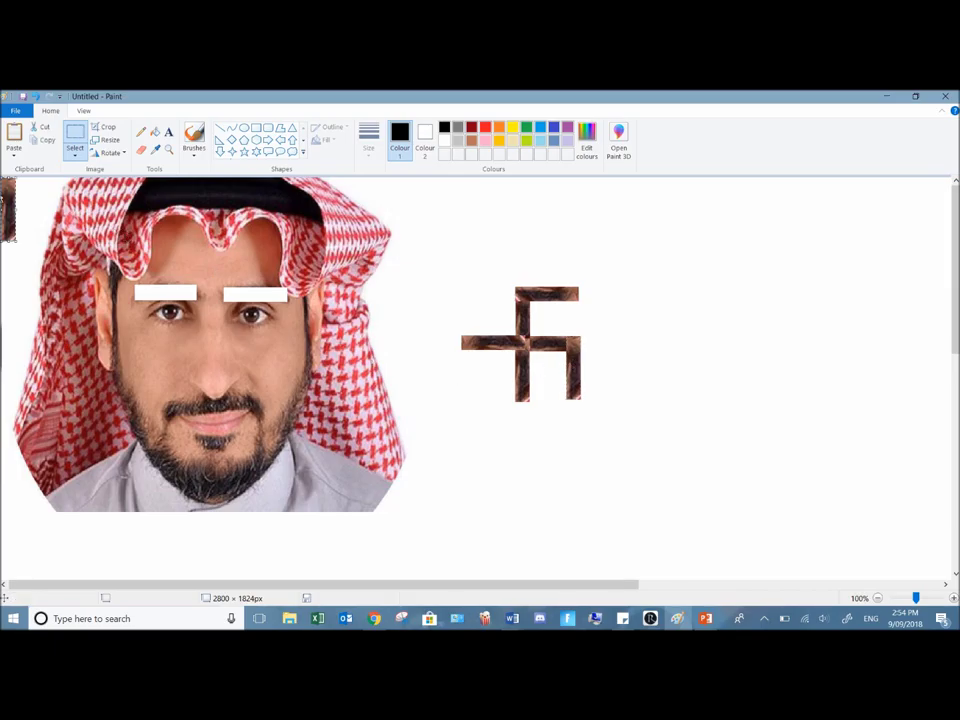
drag(15, 199, 347, 262)
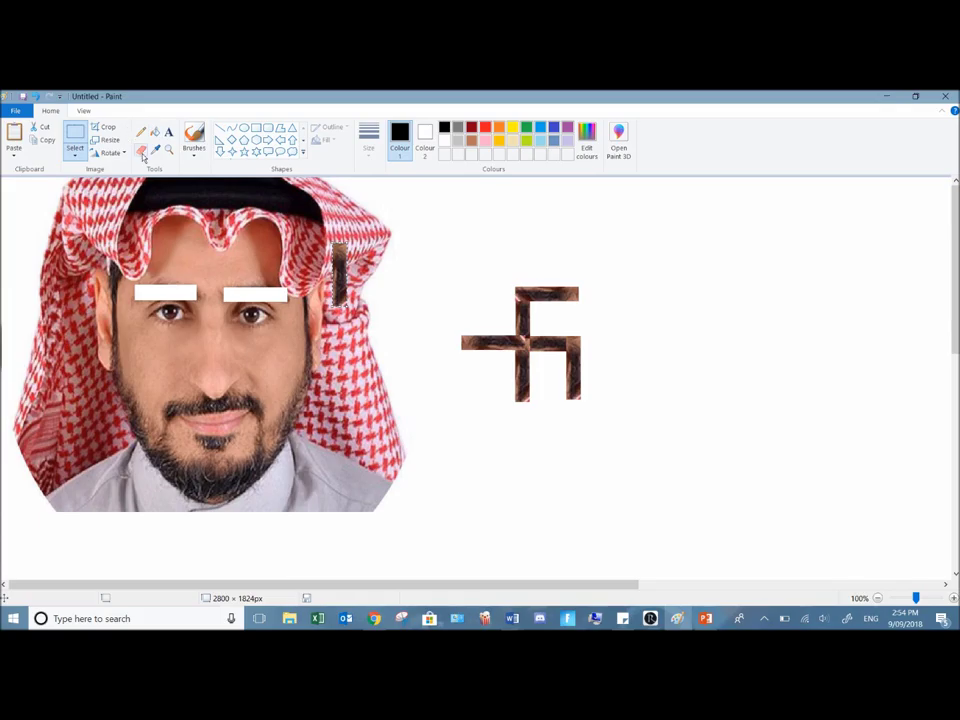
click(105, 153)
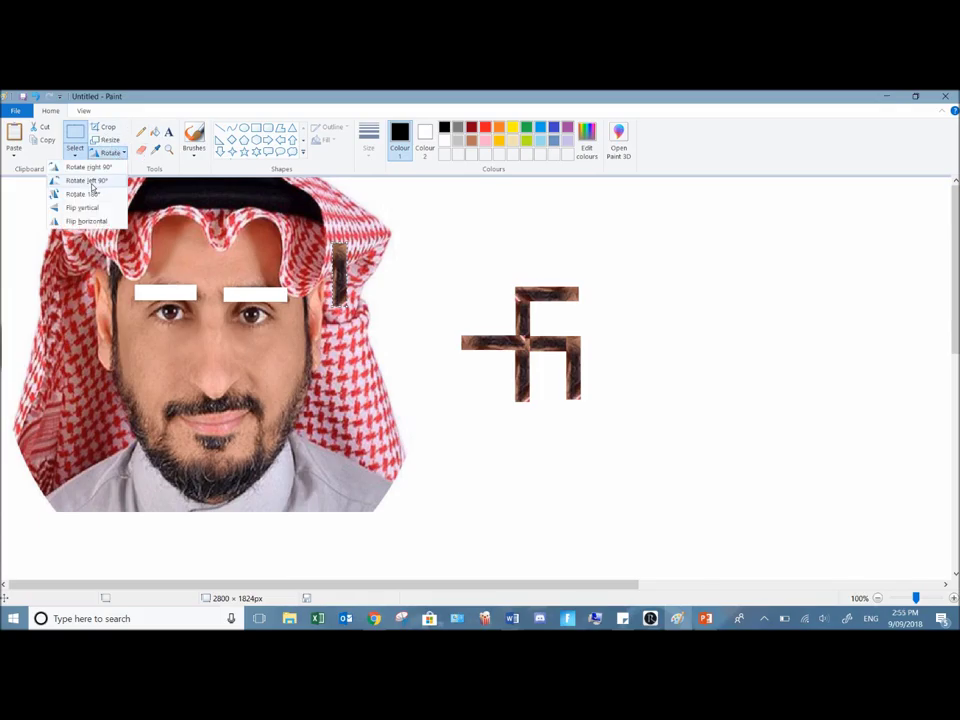
click(90, 181)
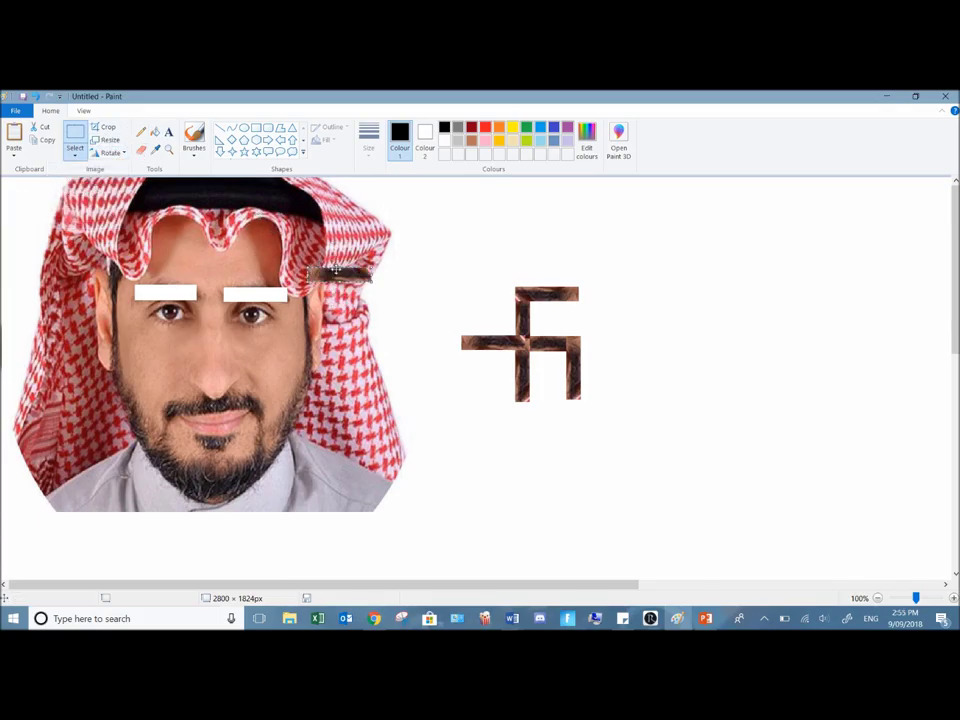
drag(338, 272, 499, 395)
click(173, 276)
drag(7, 198, 469, 305)
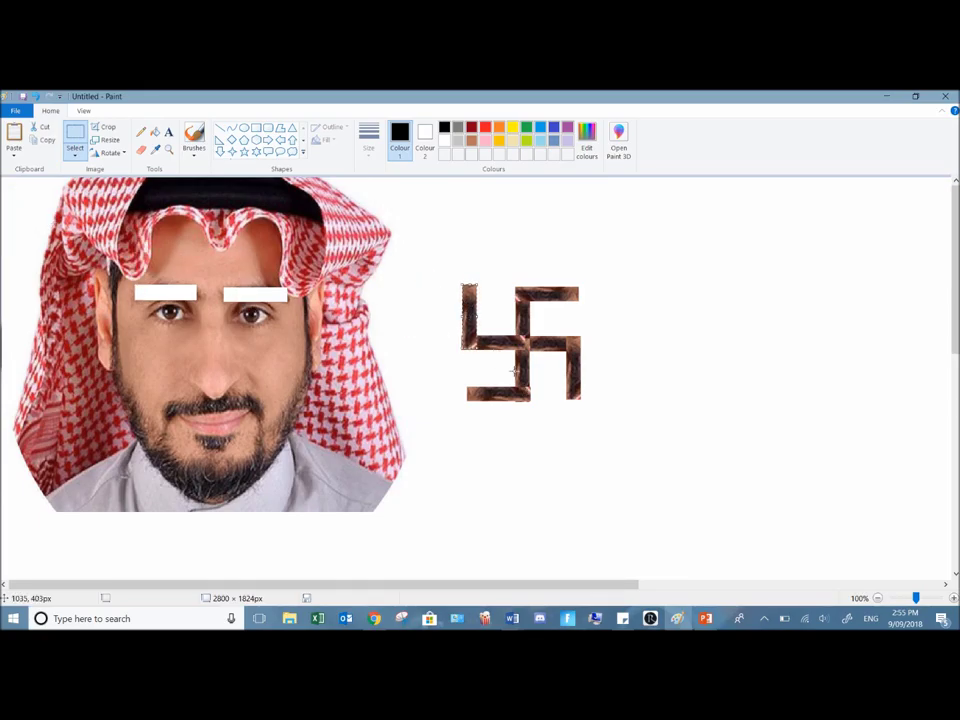
click(446, 234)
Step: Move the portrait's two pupils, about 32 × 32 px and 30 × 27 px, into the hooked cross's upper-left and lower-right gaps
drag(180, 228, 206, 246)
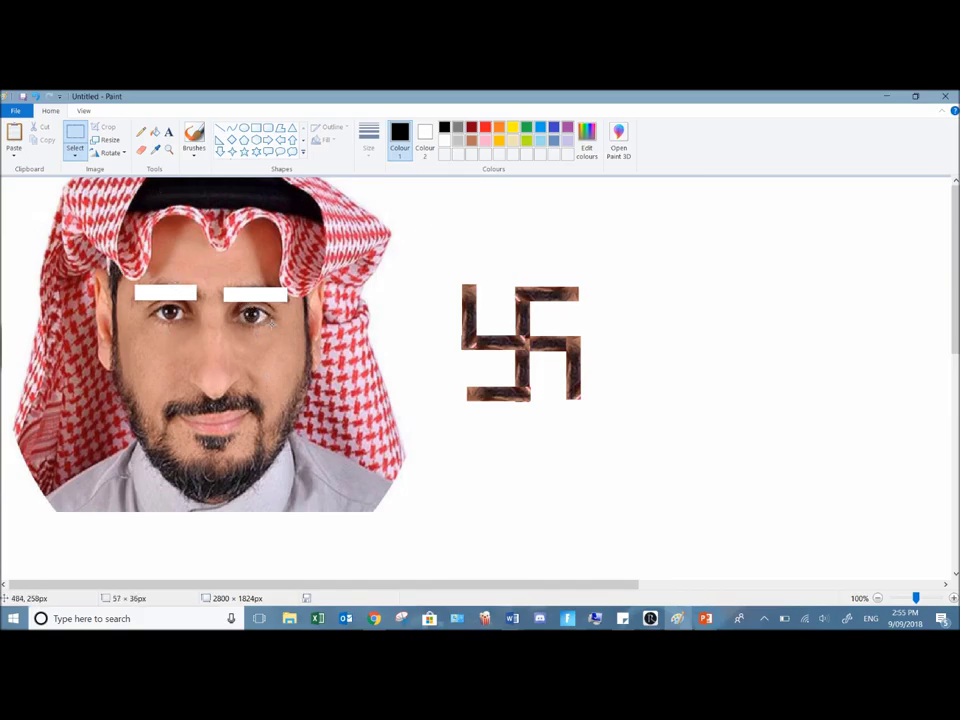
drag(251, 315, 491, 316)
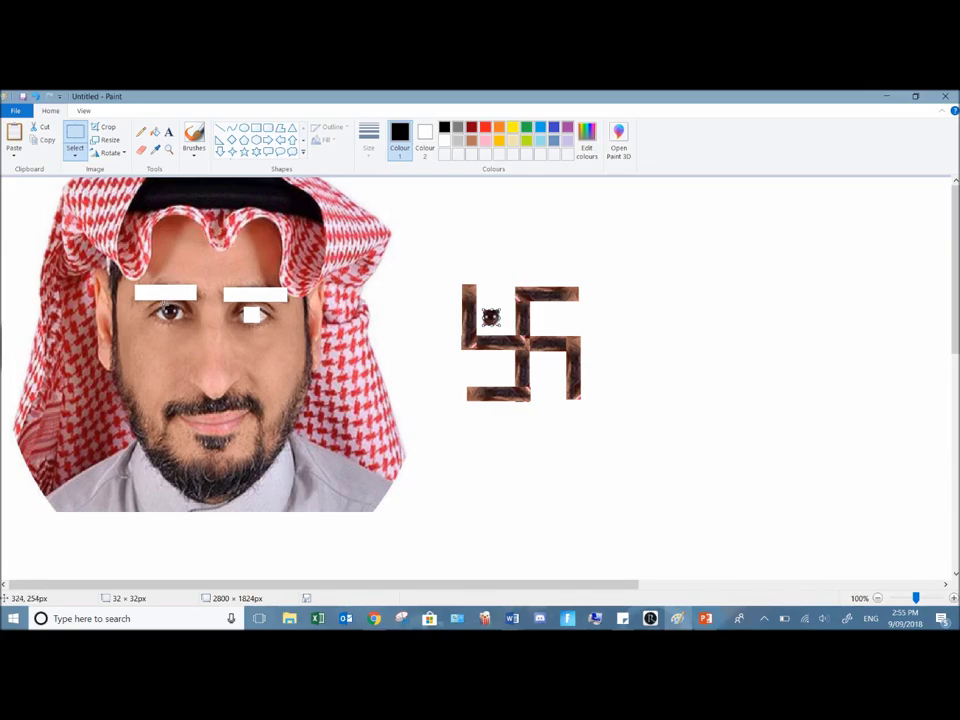
drag(157, 304, 548, 378)
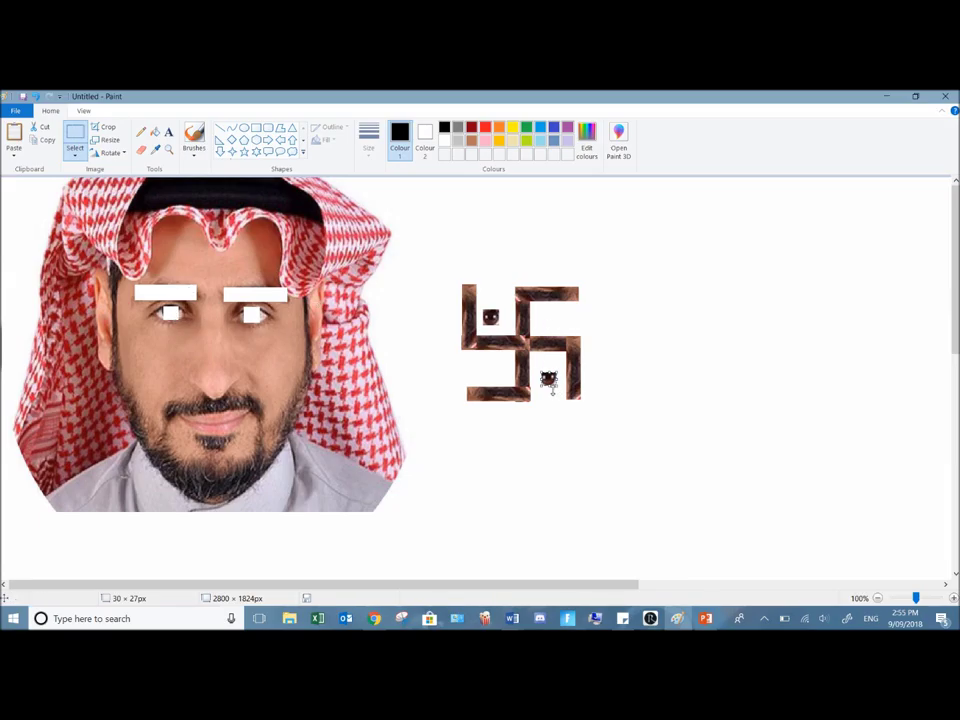
Step: Paste two copies of the pupil into the upper-right and lower-left gaps of the hooked cross
click(376, 301)
drag(8, 183, 551, 317)
key(ctrl+v)
drag(8, 183, 490, 366)
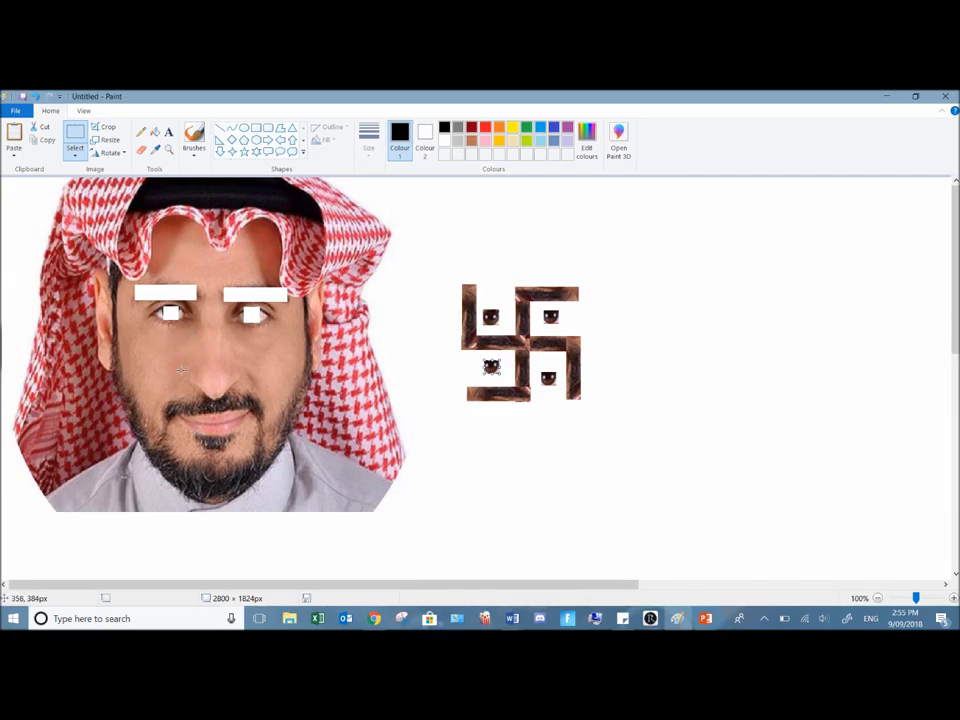
drag(197, 310, 238, 393)
drag(222, 338, 513, 242)
key(Delete)
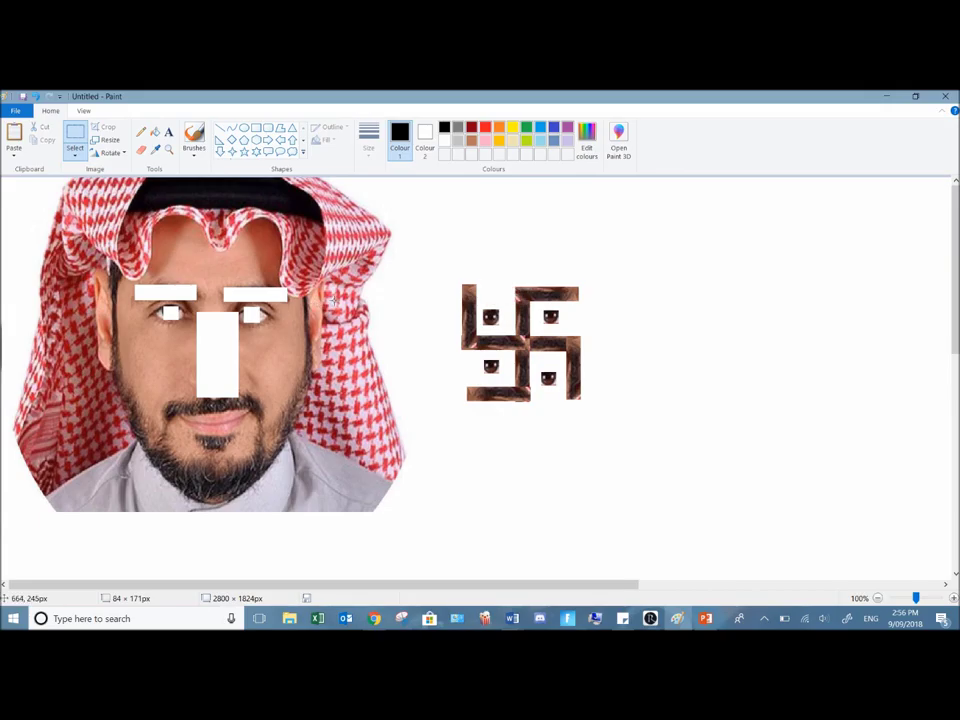
key(ctrl+z)
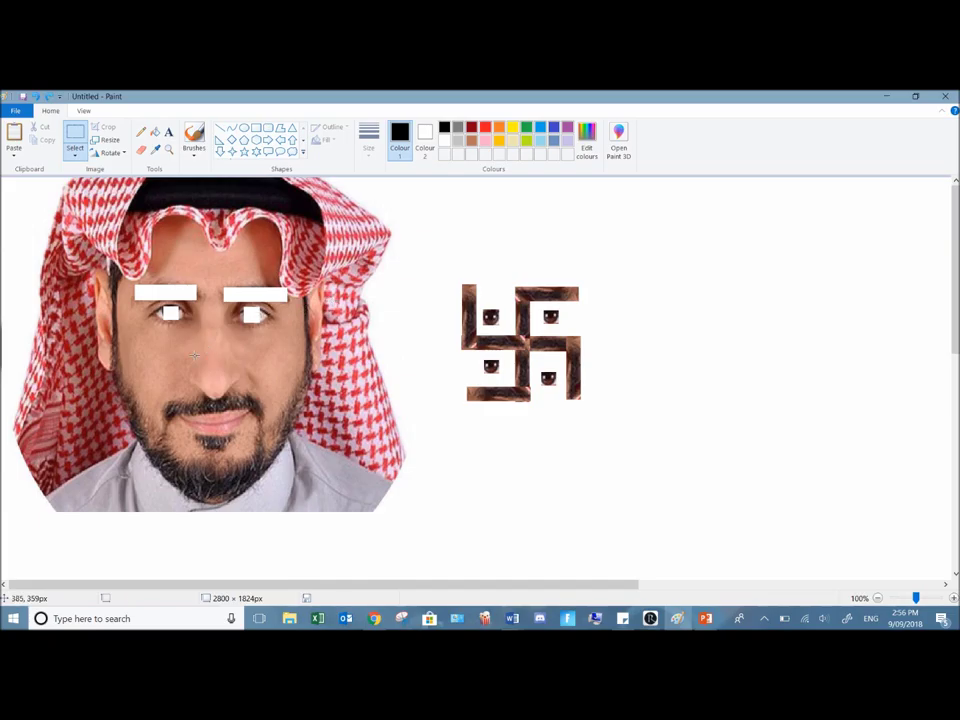
Step: Move the nose, about 107 × 158 px, below the hooked cross and the moustache, about 193 × 32 px, under the nose
drag(186, 318, 240, 391)
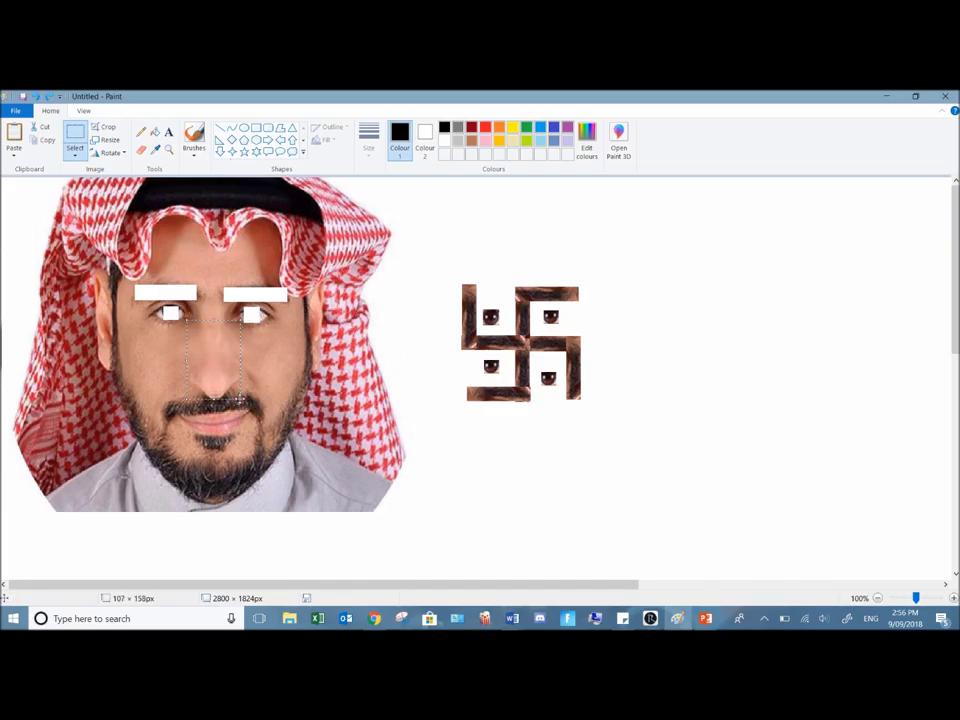
drag(206, 349, 519, 431)
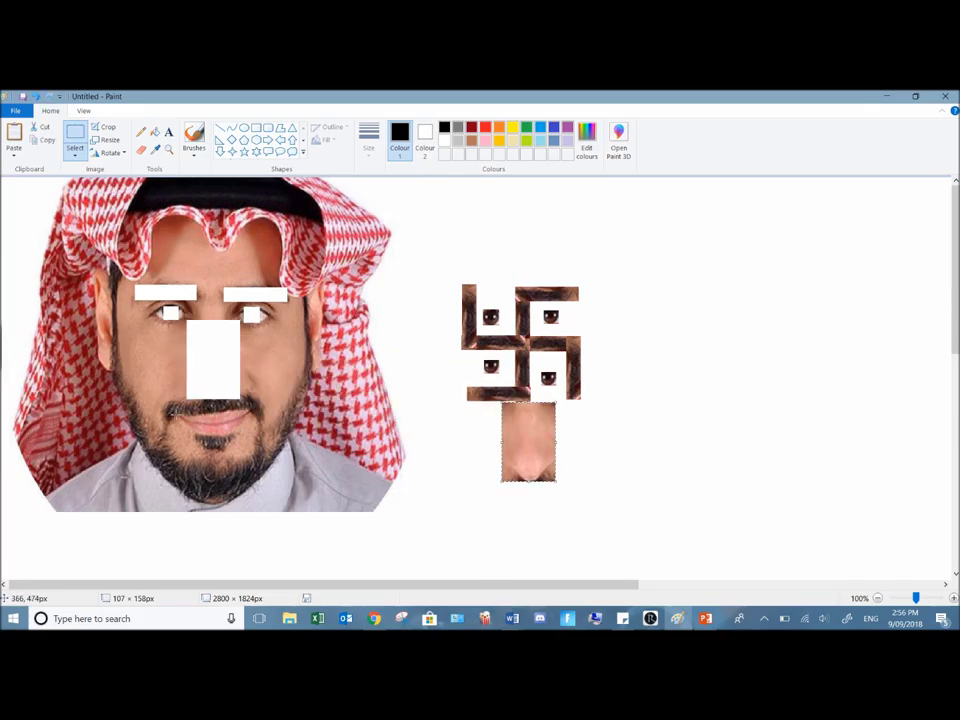
drag(163, 400, 528, 485)
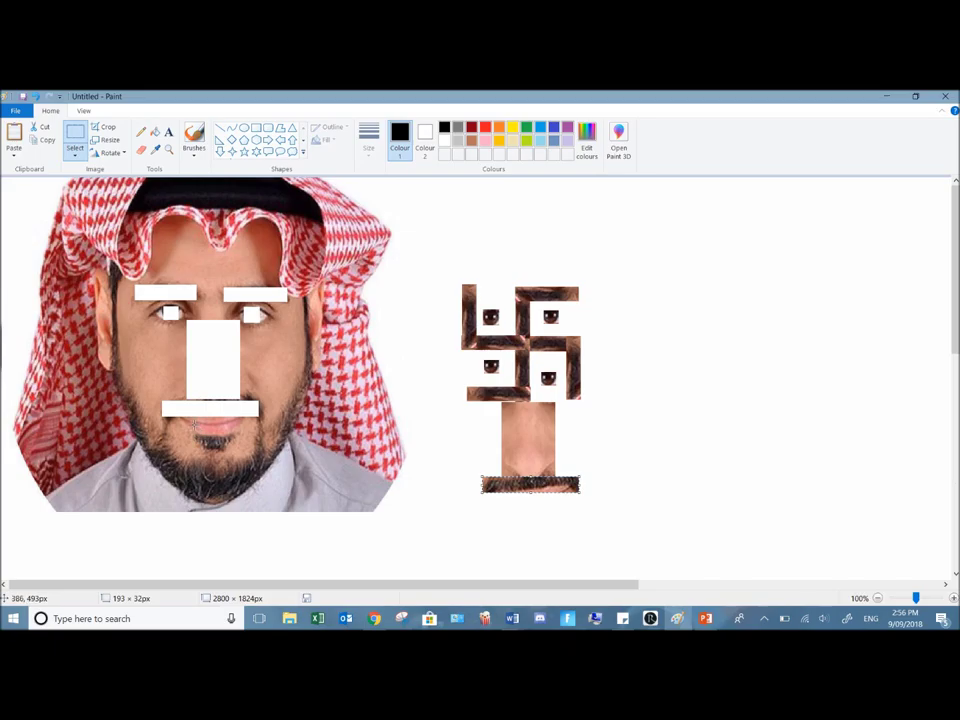
Step: Move the lips, about 122 × 33 px, under the moustache and the beard-and-shoulders section, about 776 × 162 px, beneath them
click(180, 415)
drag(215, 428, 533, 497)
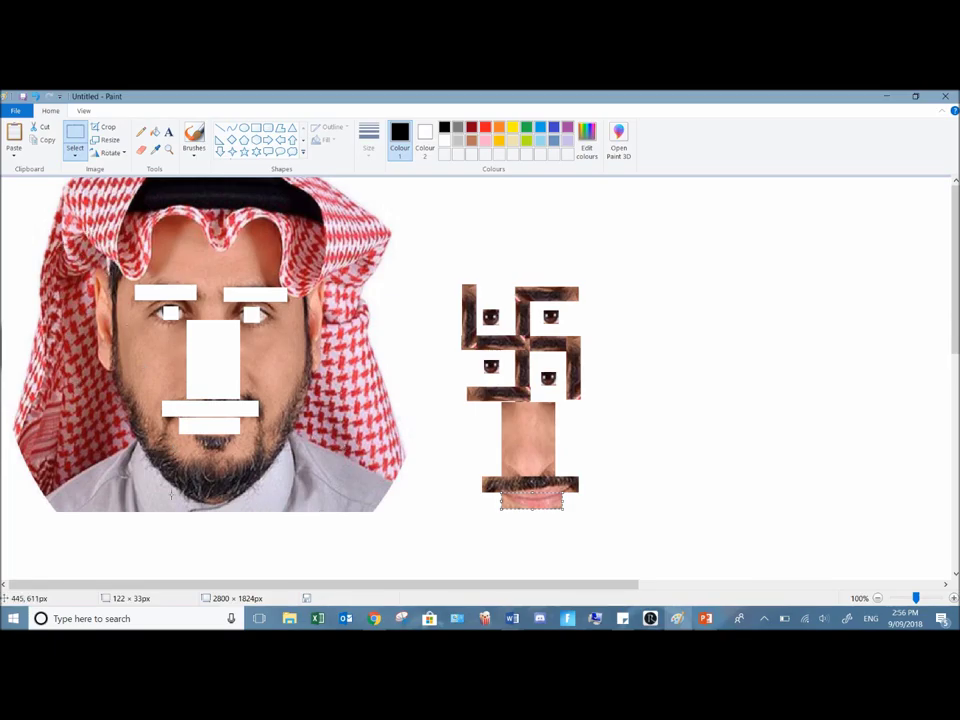
drag(15, 445, 405, 526)
drag(243, 492, 575, 557)
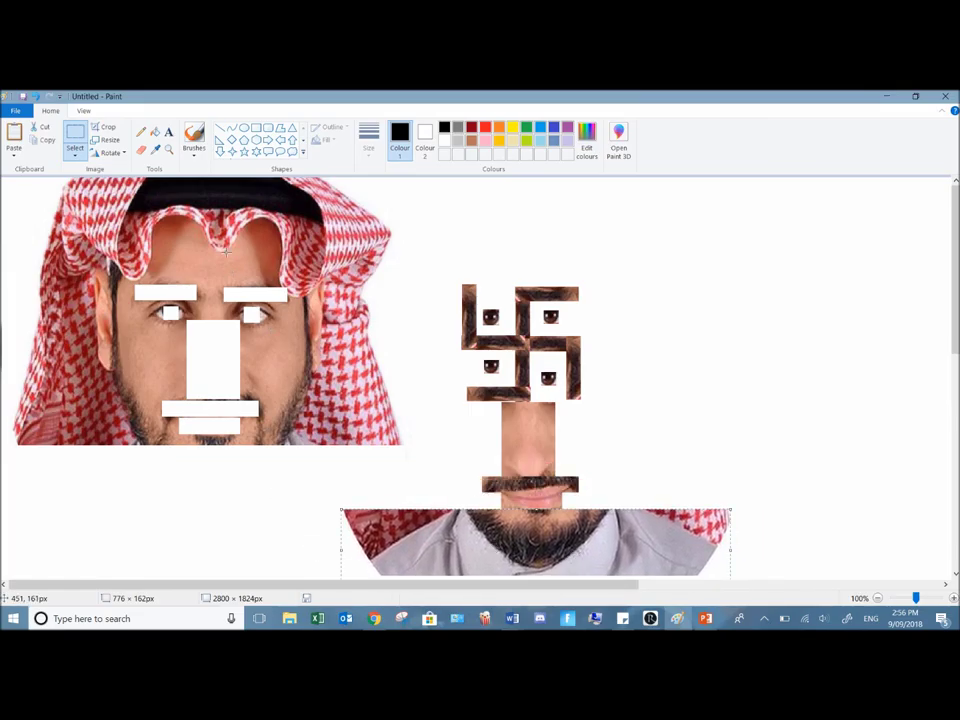